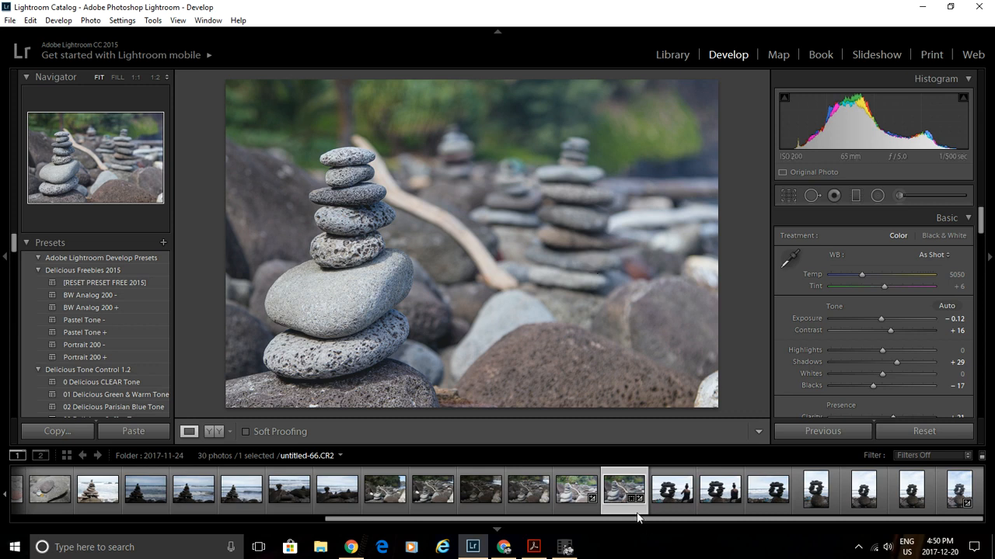
Open the export settings for the selected stacked-stones photo and check the destination folder without changing it.
right_click(619, 491)
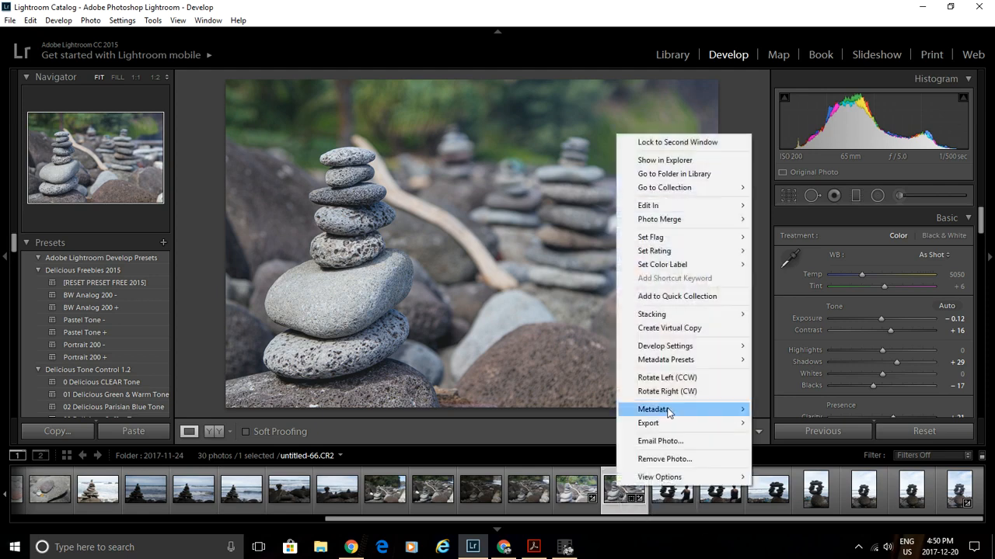
mouse_move(662, 425)
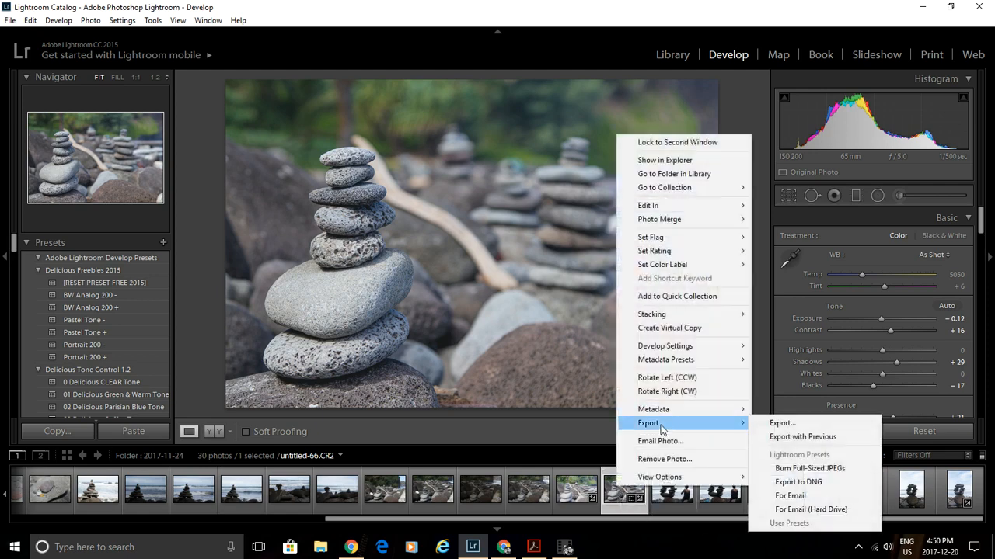
left_click(791, 433)
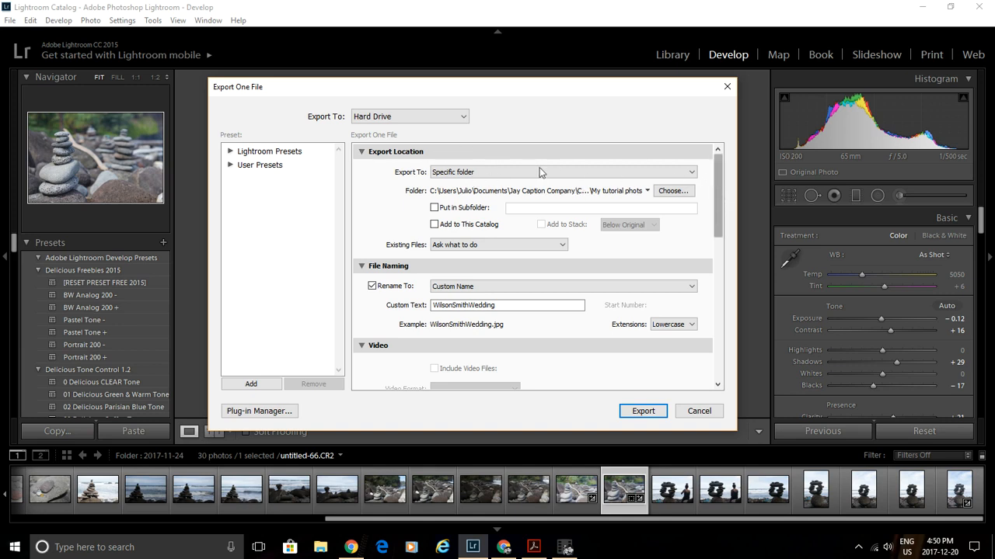
left_click(675, 192)
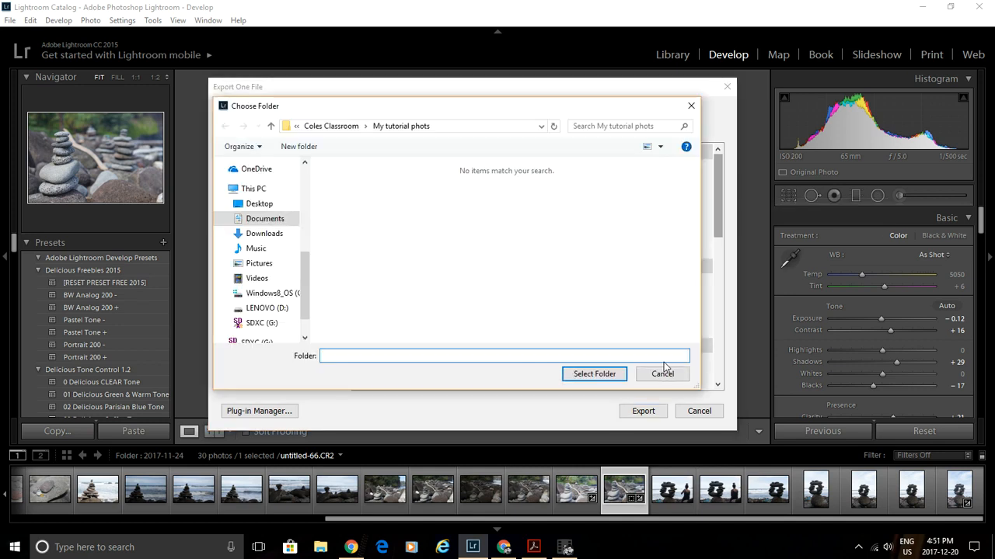
left_click(662, 374)
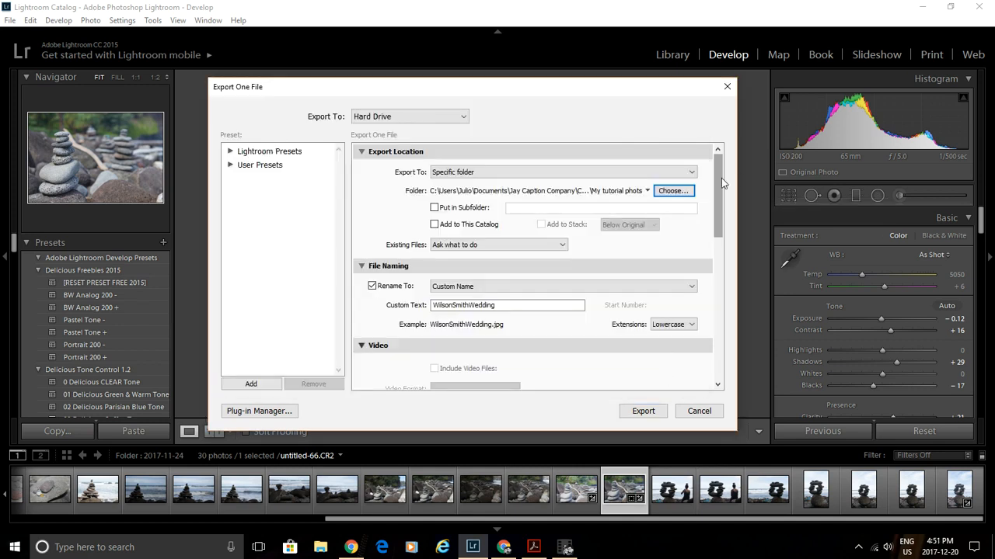
Choose Custom Name as the file naming template for the exported photo.
scroll(719, 181, "down", 3)
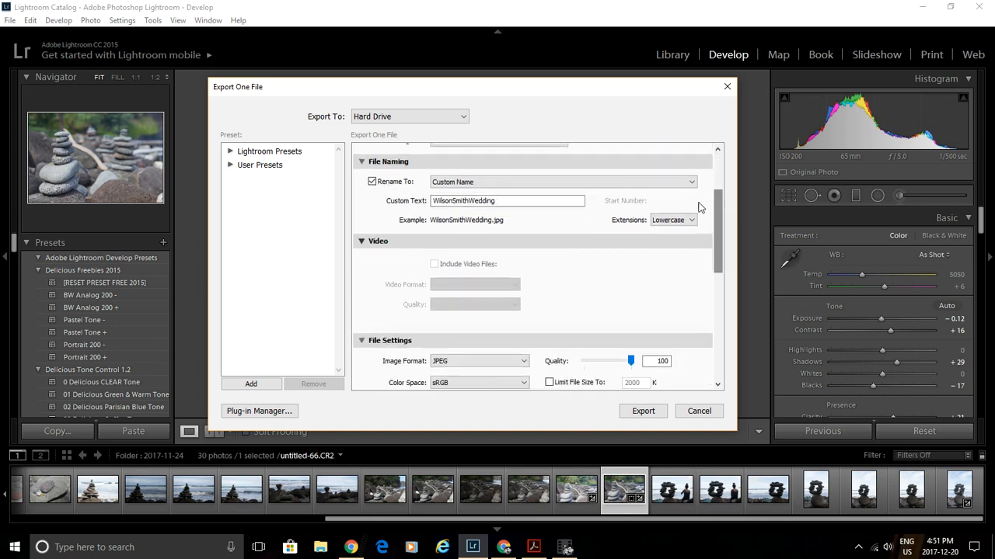
left_click(592, 183)
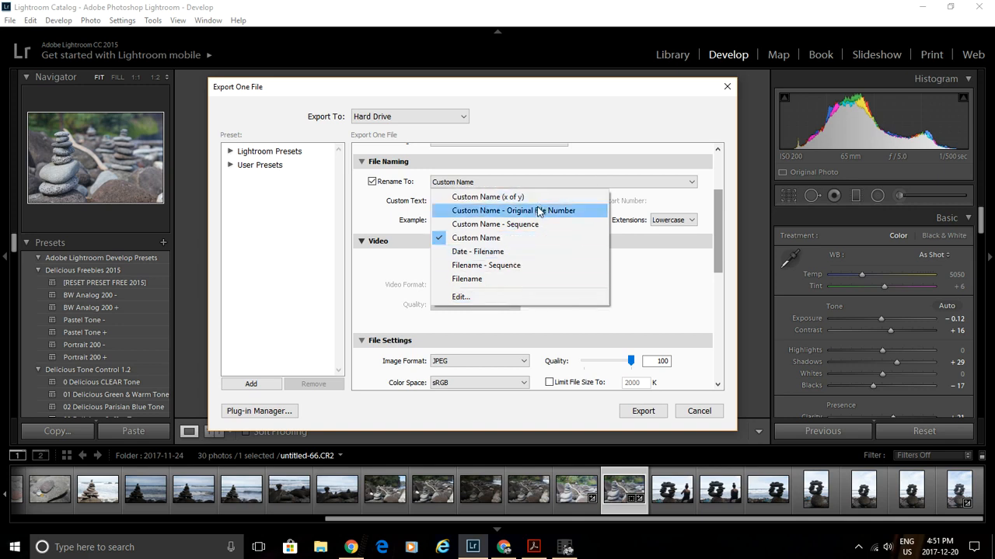
left_click(494, 243)
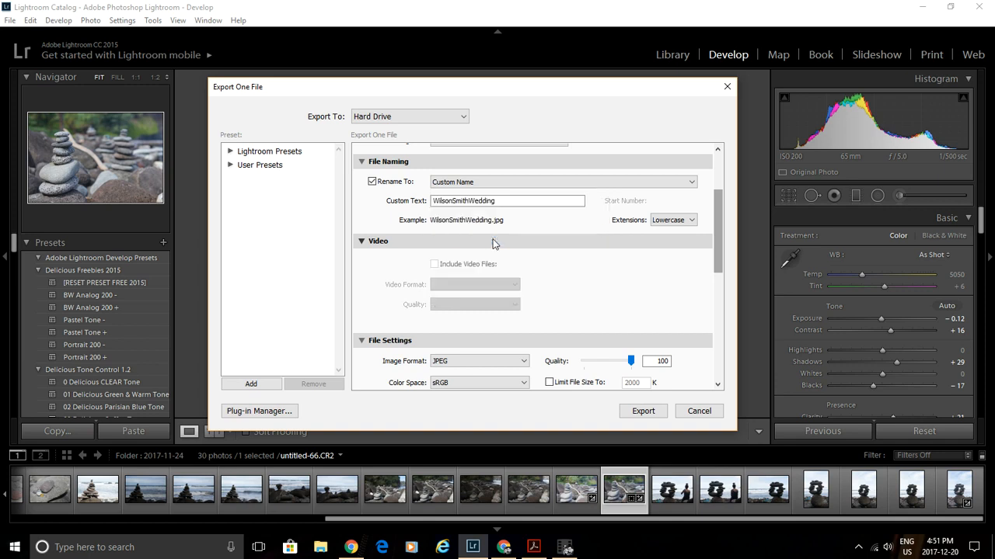
left_click(435, 200)
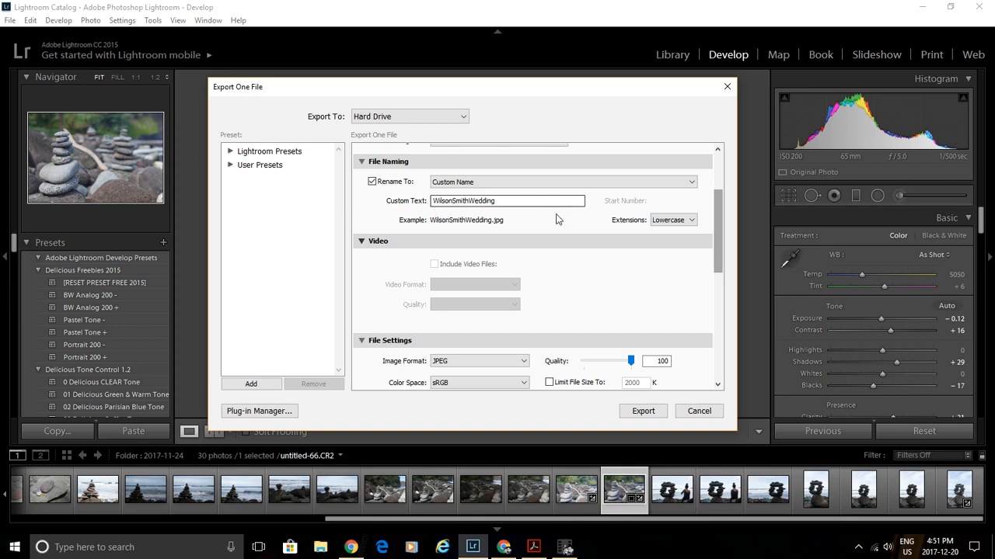
Set the JPEG quality to 85 and the color space to sRGB in the file settings.
left_click_drag(716, 226, 739, 296)
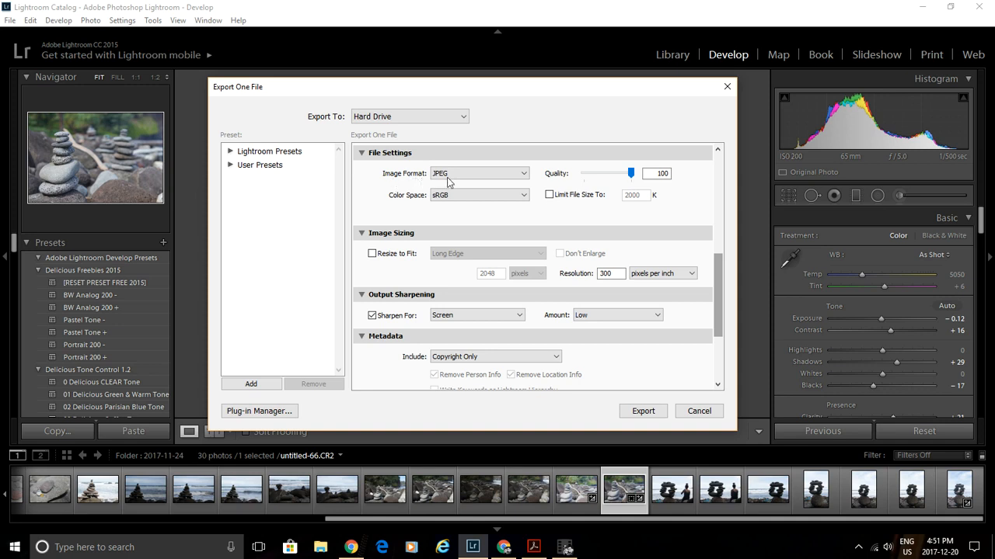
left_click(665, 171)
key("BackSpace")
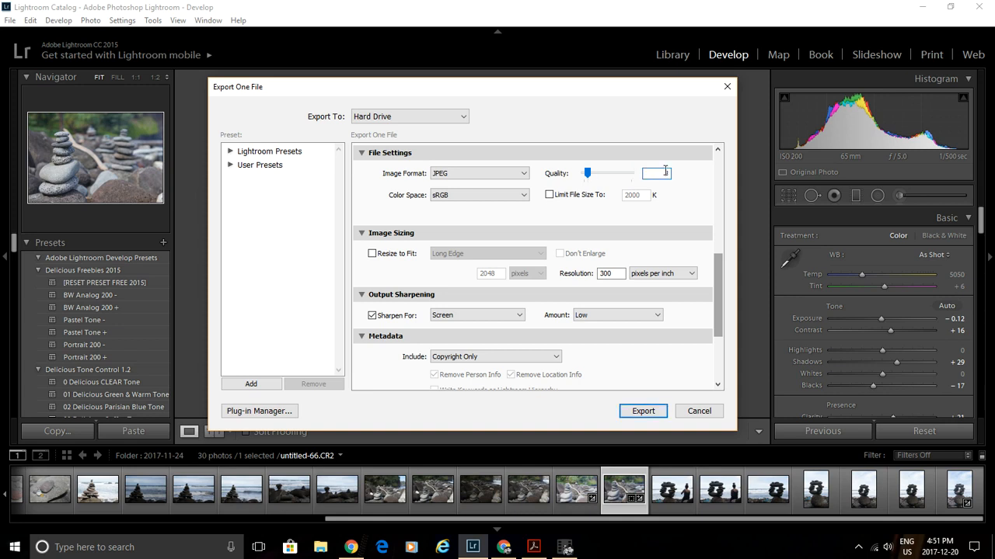
type("85")
left_click(485, 196)
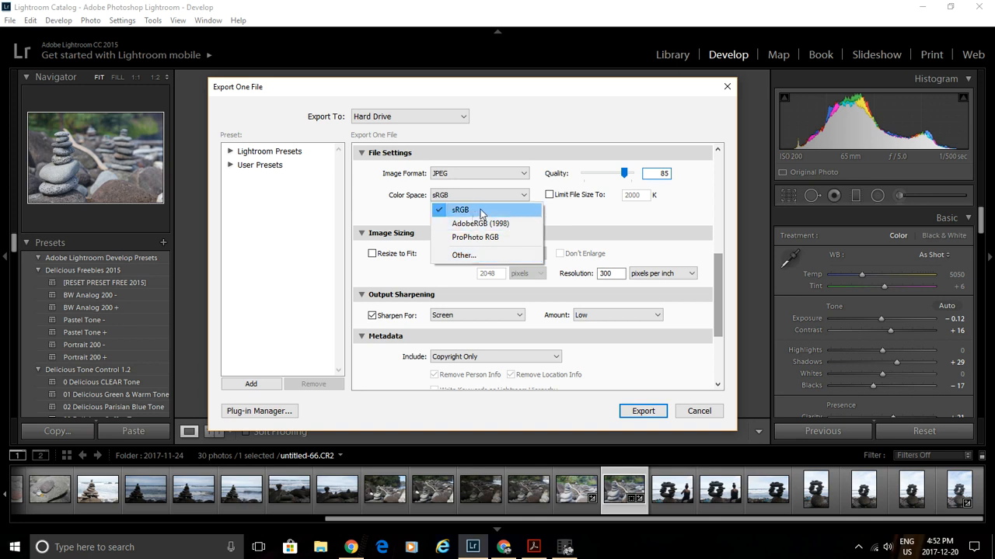
left_click(480, 212)
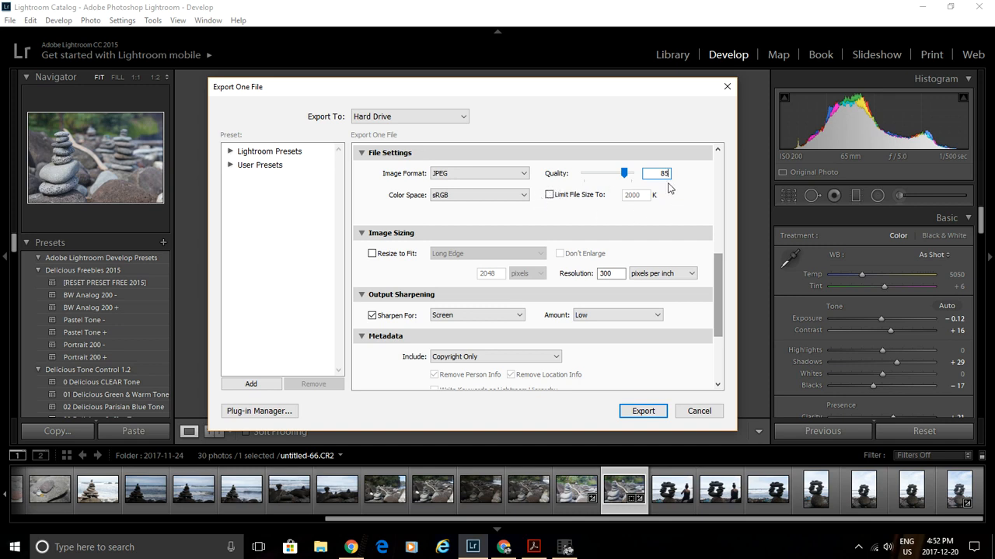
left_click(576, 208)
left_click(549, 195)
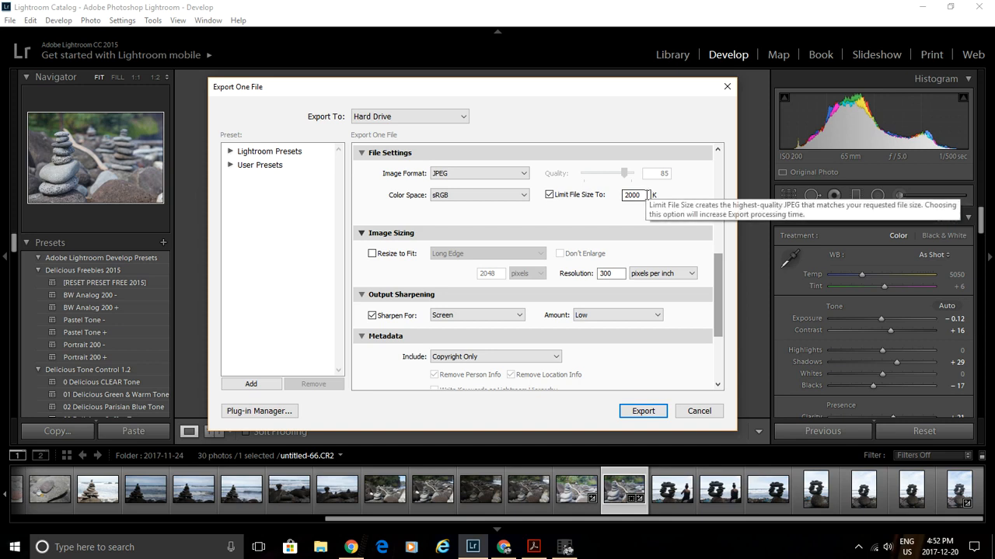
left_click(549, 195)
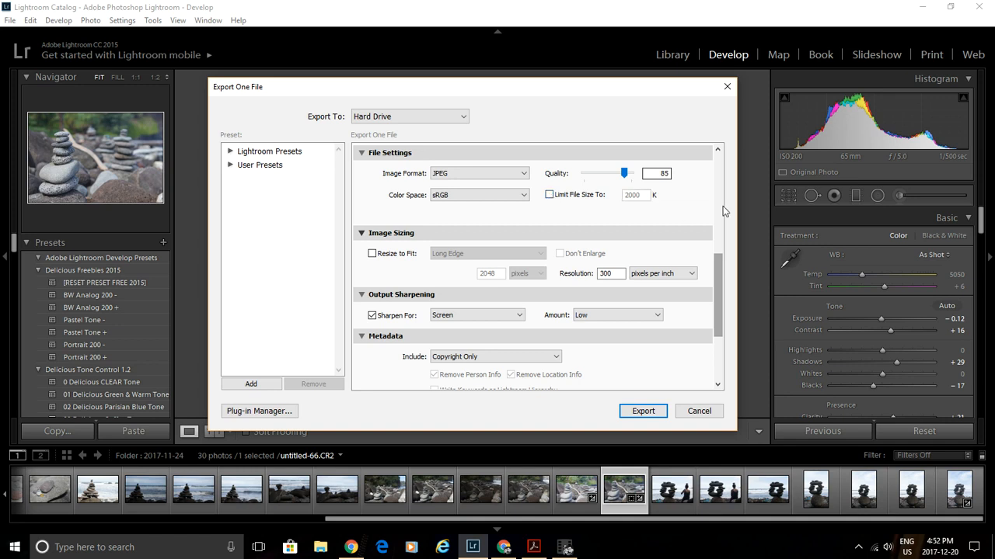
Enable resizing to fit by Long Edge at 2048 pixels and set the resolution to 72 pixels per inch.
mouse_move(717, 273)
left_mouse_down()
mouse_move(717, 295)
mouse_move(717, 271)
mouse_move(718, 284)
left_mouse_up()
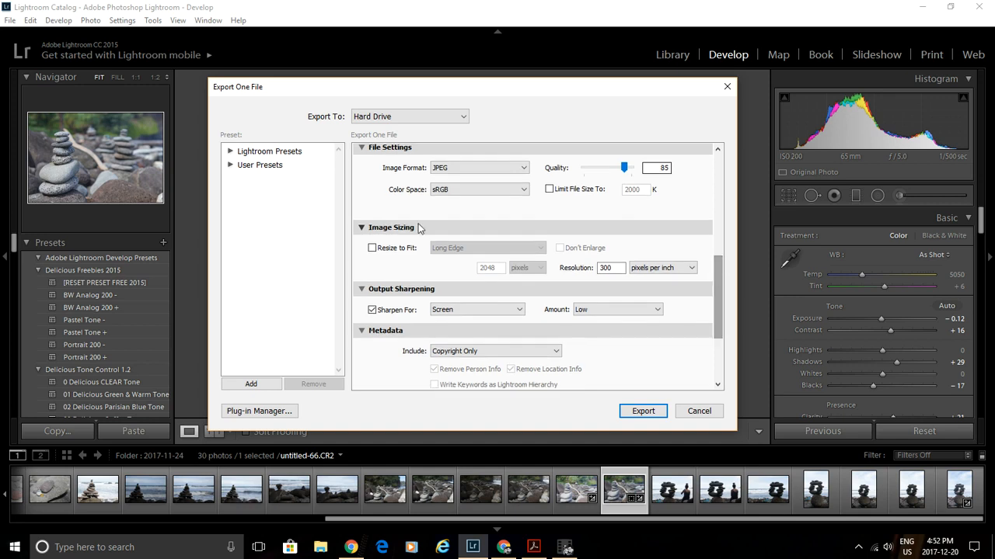
left_click(372, 249)
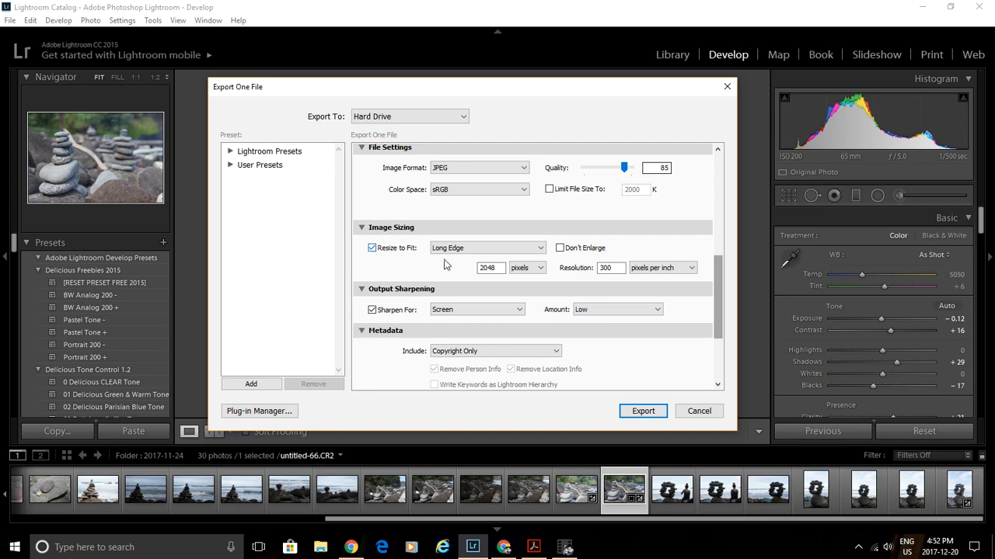
left_click(498, 249)
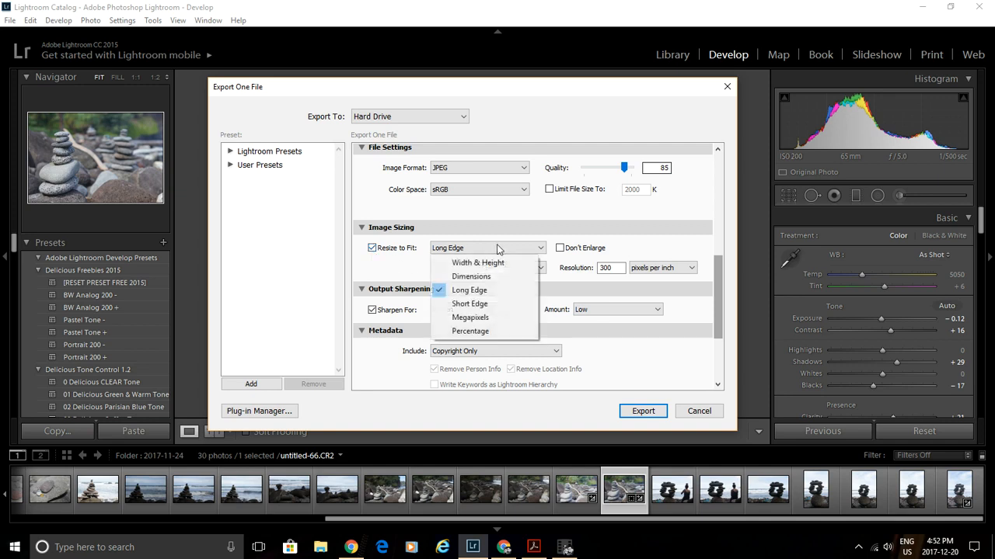
left_click(492, 291)
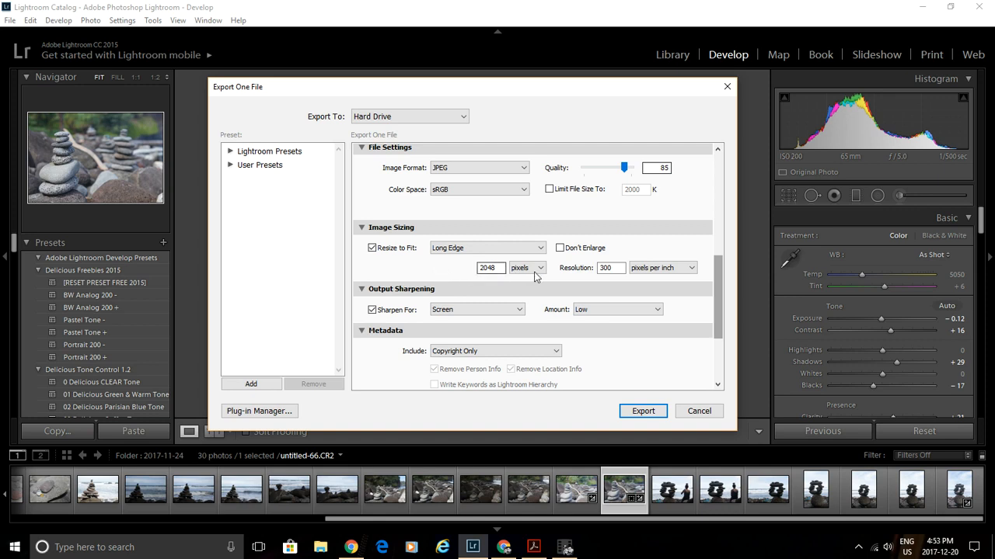
double_click(494, 268)
double_click(617, 268)
type("72")
Set output sharpening for Screen and keep the amount at Low.
left_click_drag(716, 269, 721, 314)
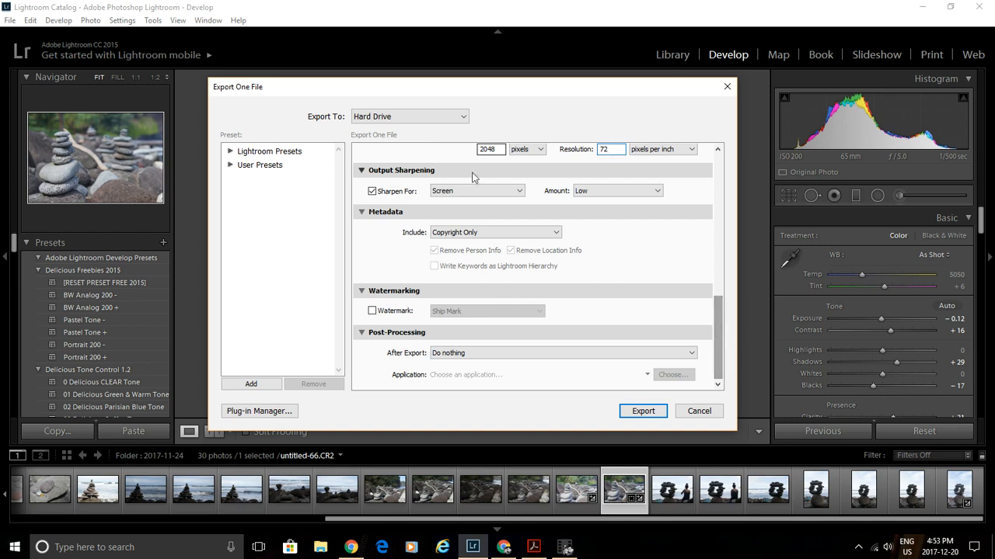
left_click(499, 192)
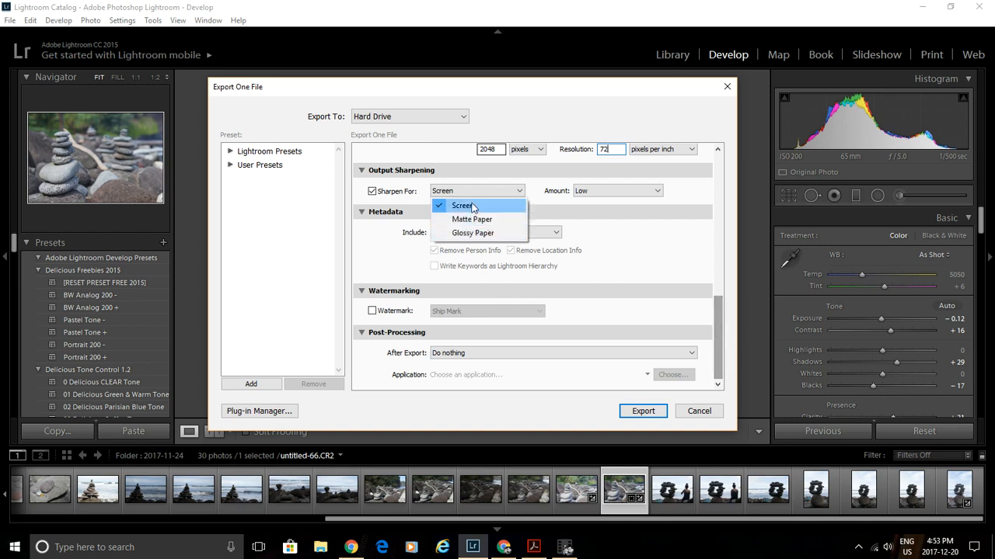
left_click(460, 205)
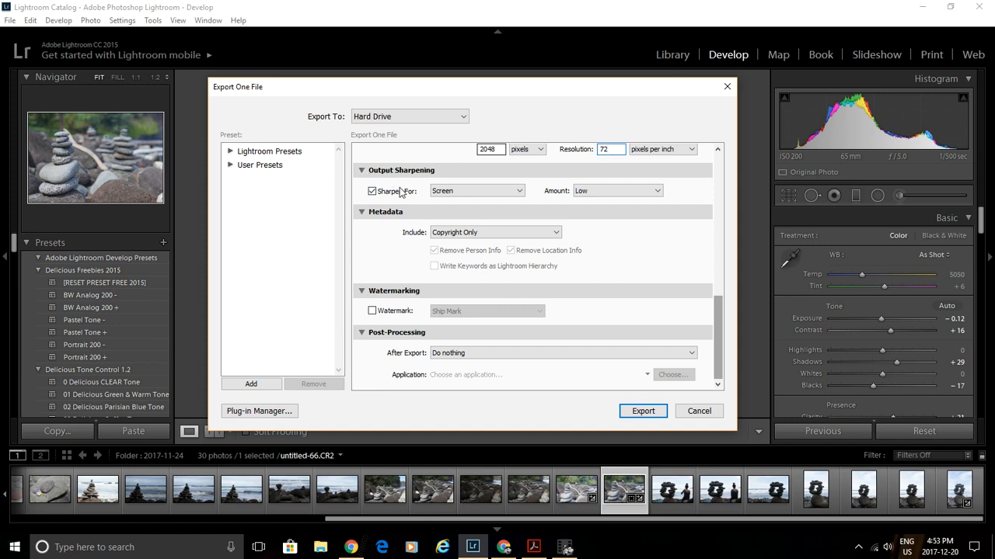
left_click(629, 192)
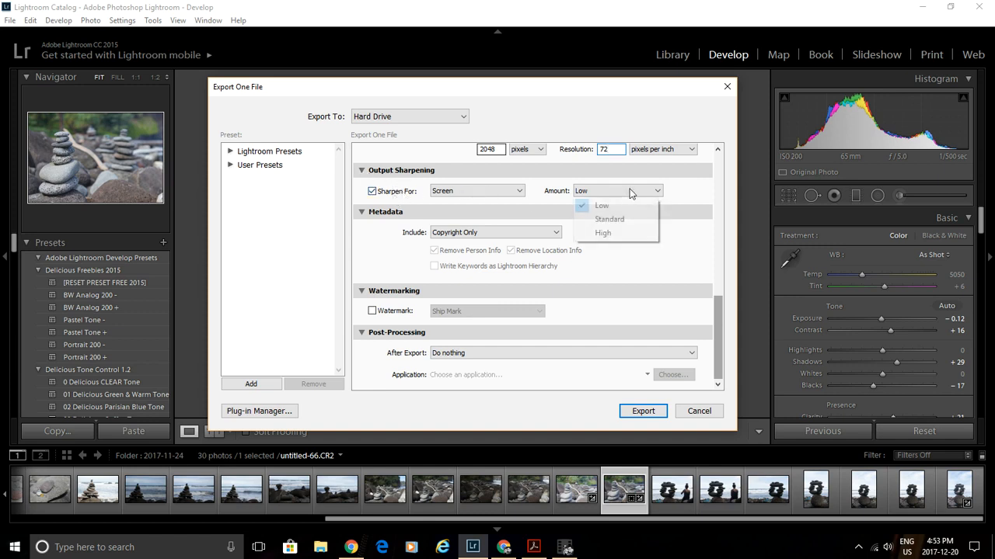
left_click(699, 197)
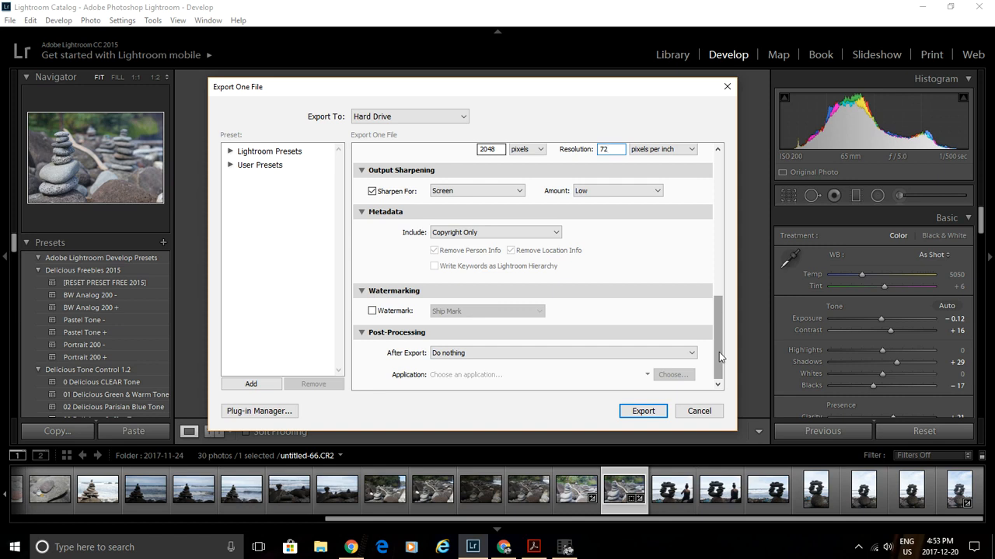
Raise the JPEG quality to its maximum for a print export.
left_click_drag(719, 352, 716, 196)
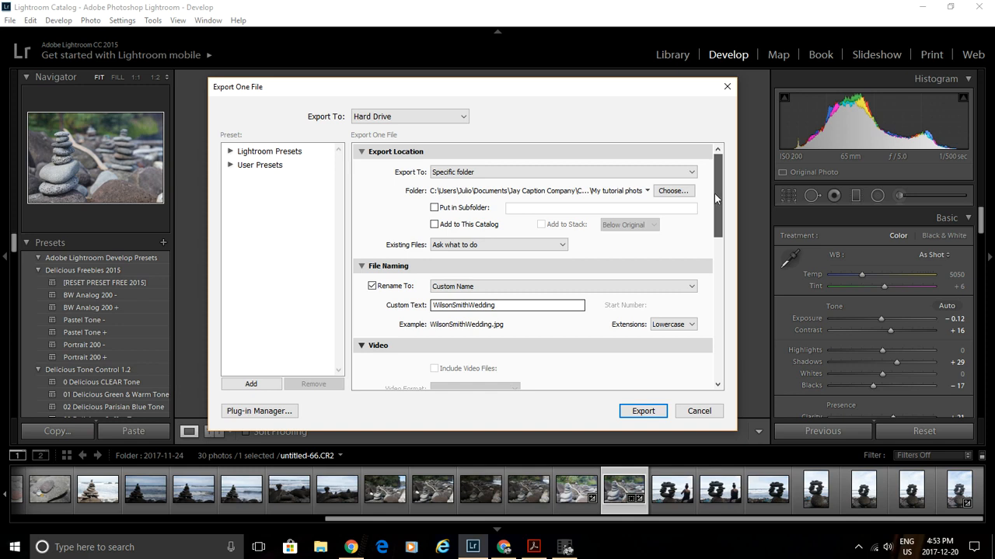
left_click_drag(715, 201, 725, 311)
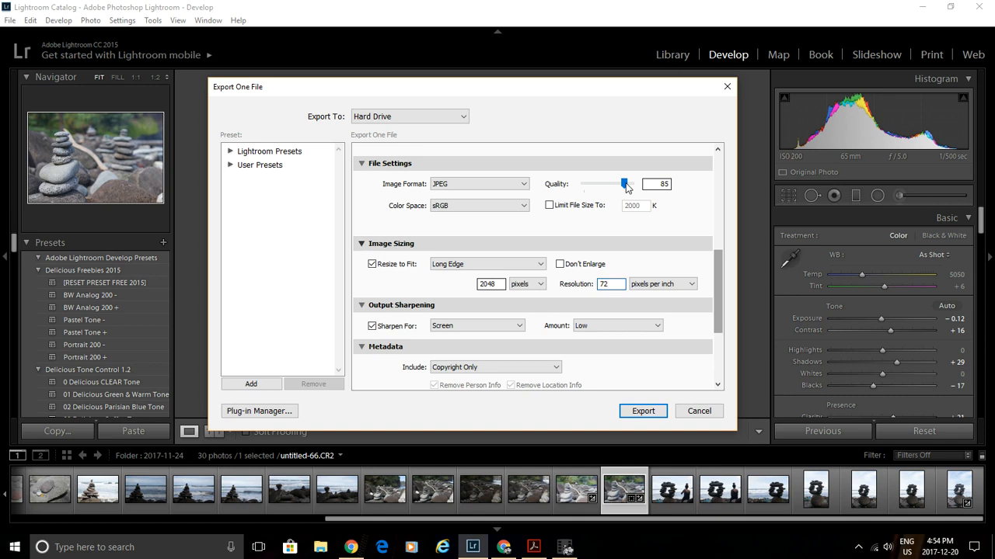
left_click_drag(626, 187, 643, 186)
Turn off Resize to Fit and set the resolution to 300 pixels per inch.
left_click_drag(719, 281, 723, 311)
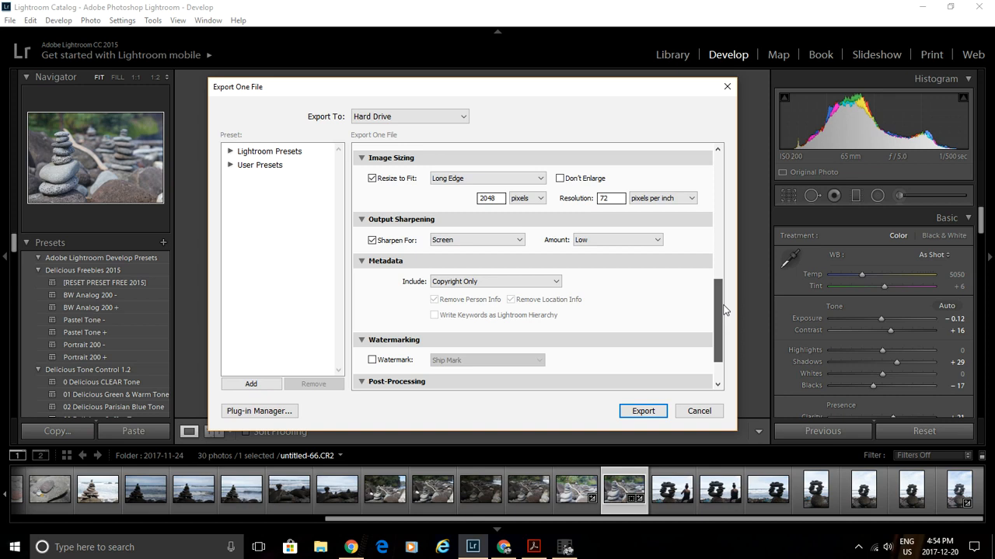
left_click(371, 180)
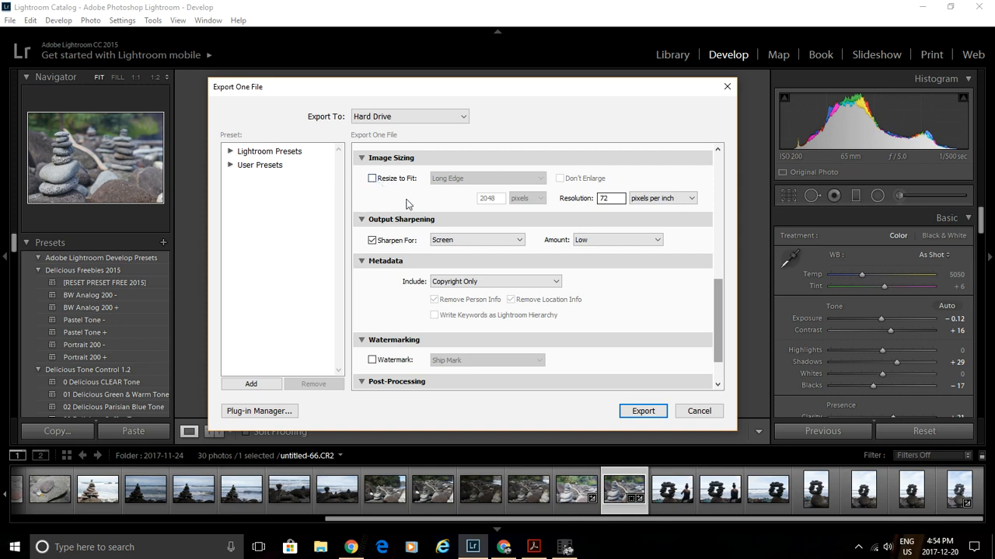
double_click(611, 198)
type("300")
scroll(717, 299, "down", 1)
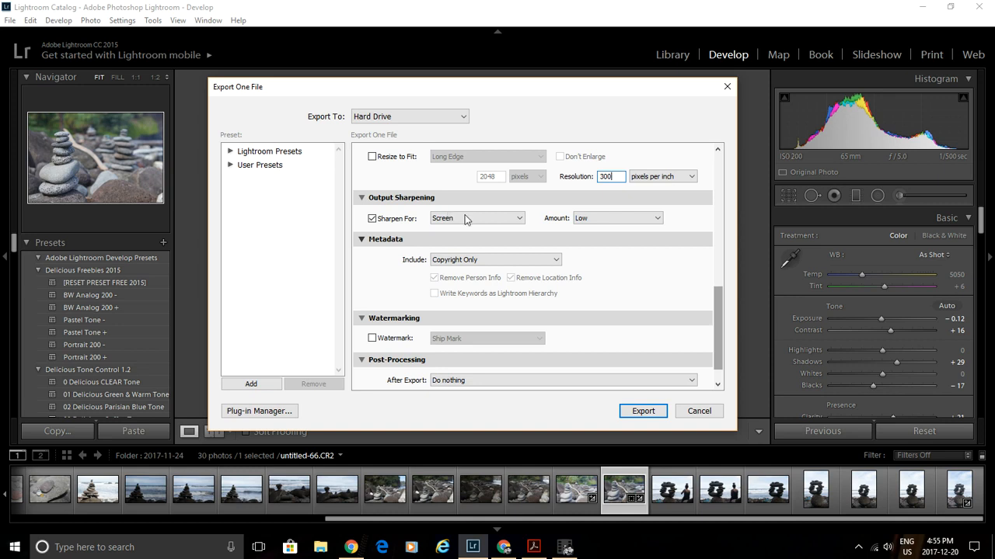
Review the available output sharpening targets, keep Screen, and return to the export location settings.
left_click(509, 220)
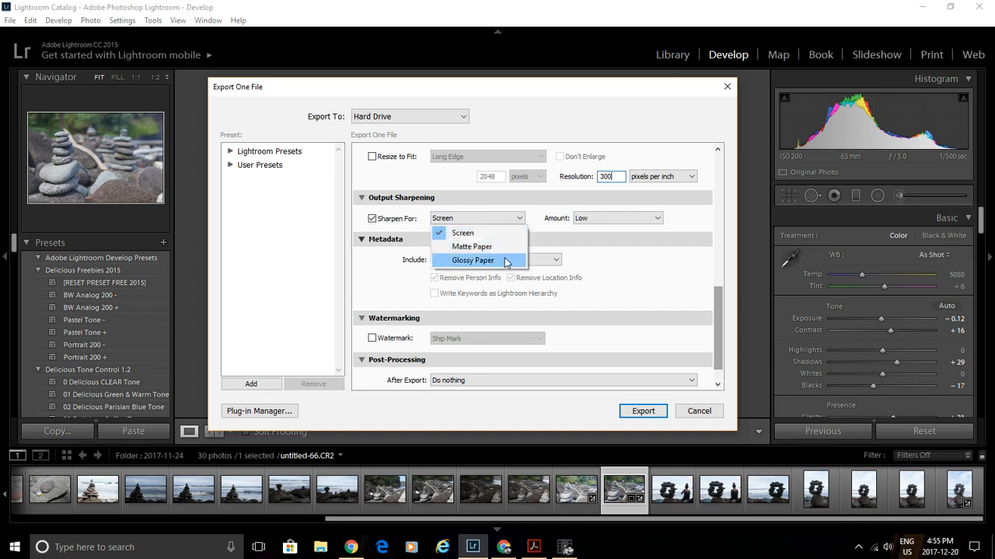
left_click(522, 218)
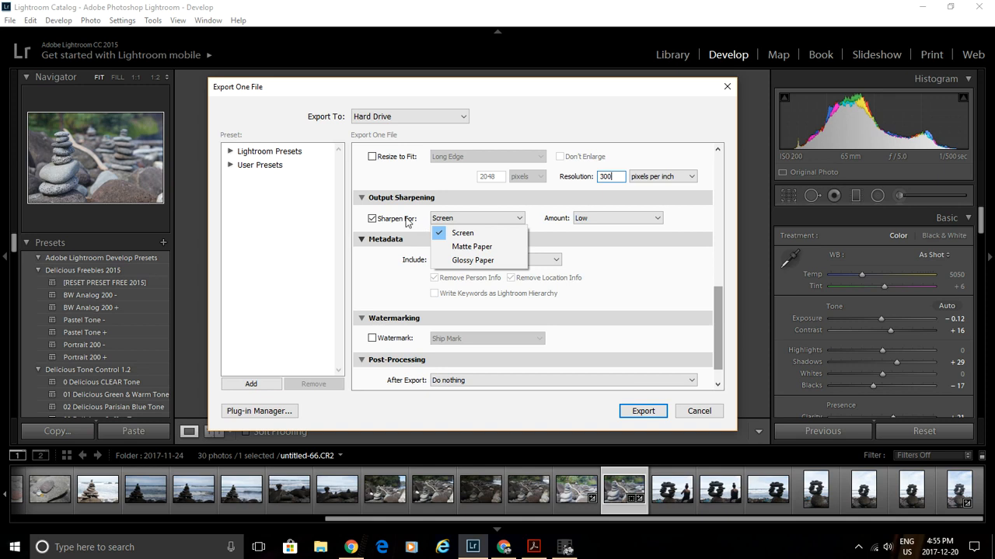
left_click(542, 225)
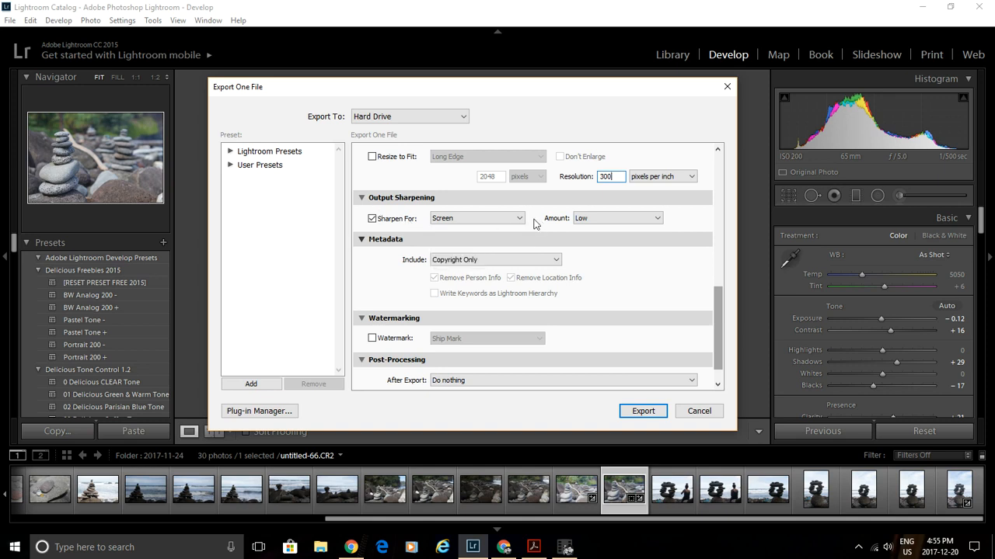
left_click_drag(718, 327, 725, 184)
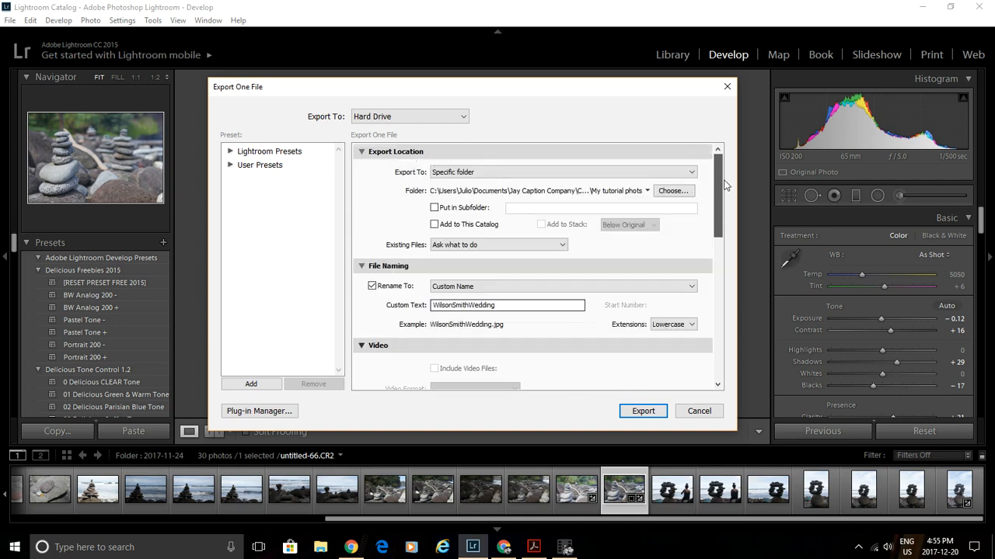